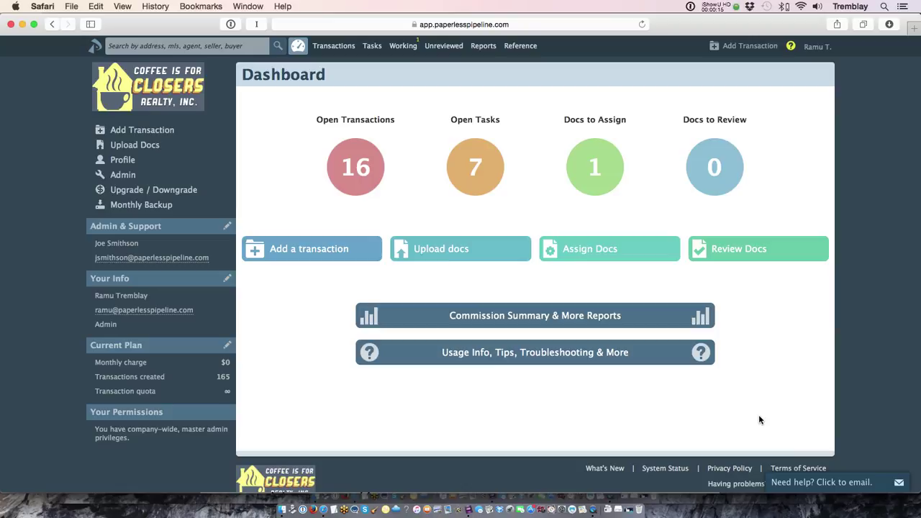
Step: View the sample Commission Disbursement Authorization document and close it to return to the dashboard
key(super+Tab)
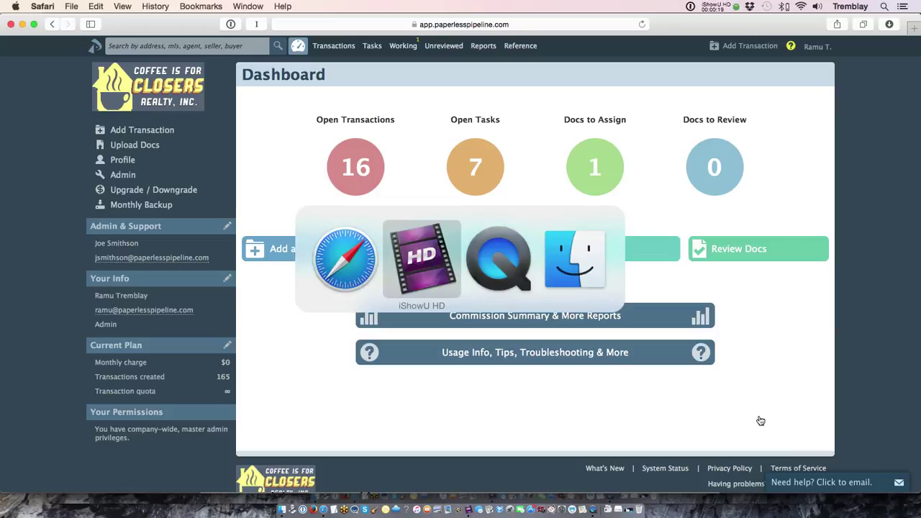
key(super+Tab)
key(super+Tab)
key(super+Tab)
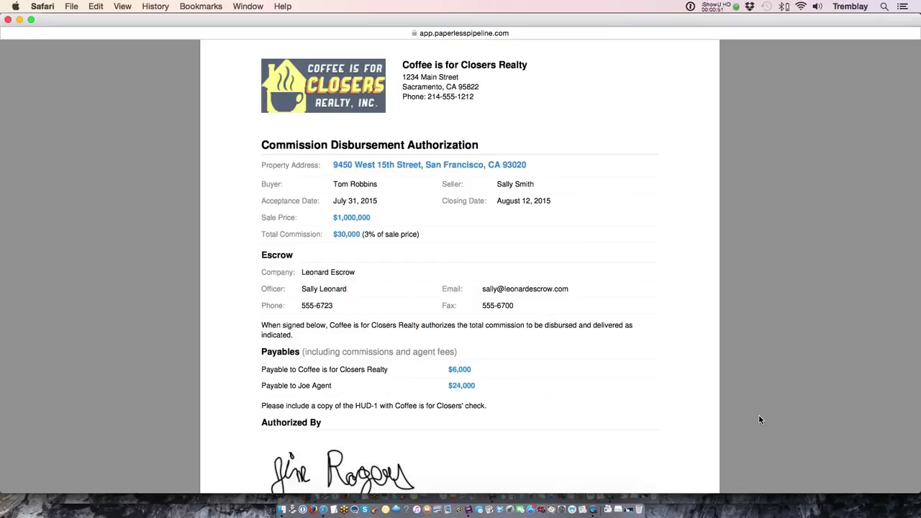
key(super+Tab)
key(super+Tab)
key(super+Tab)
key(super+Tab)
key(super+w)
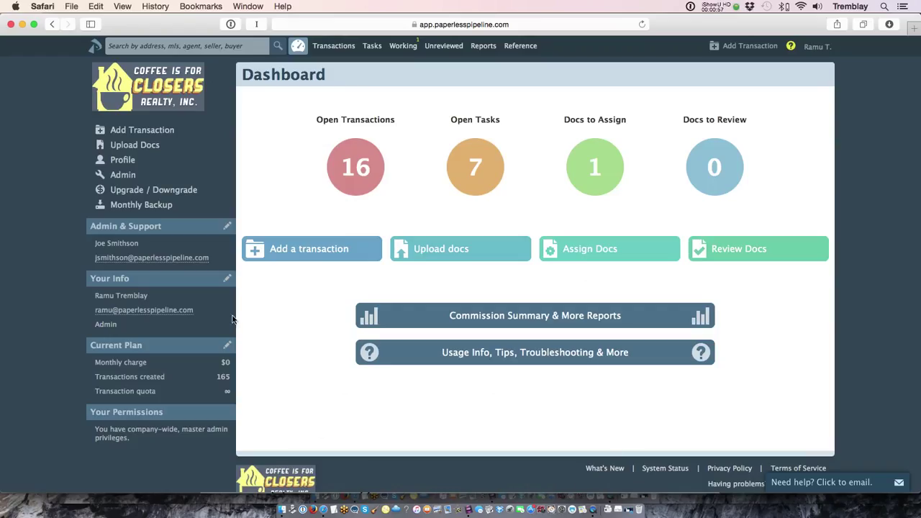
Step: Open the CDA settings of the Downtown Office location in the company's location management
click(126, 175)
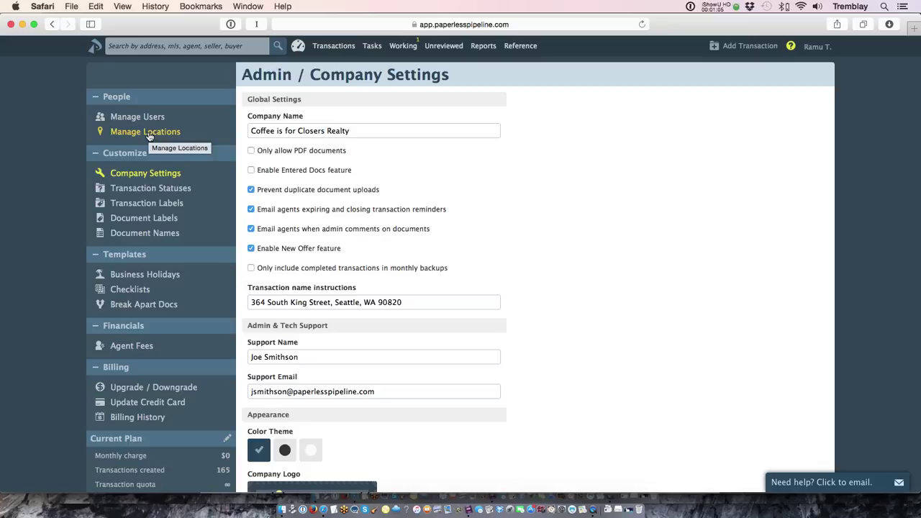
click(149, 133)
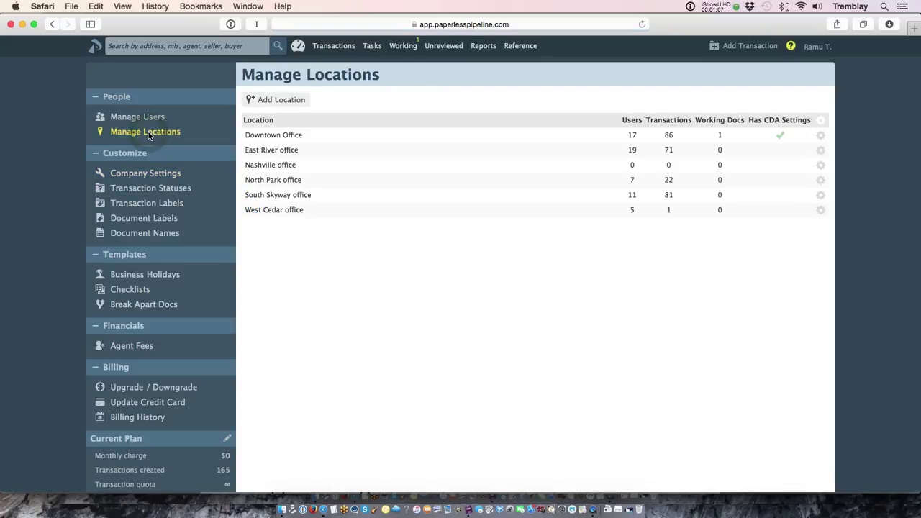
click(821, 135)
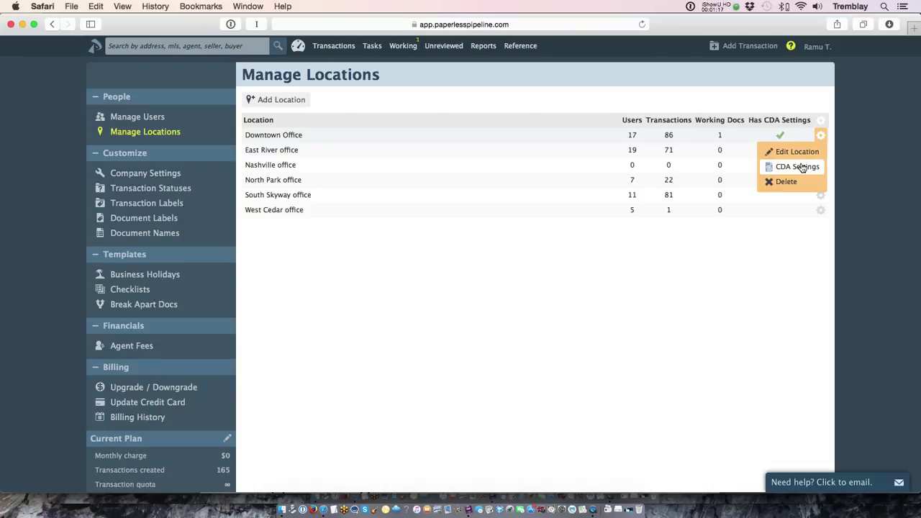
click(798, 166)
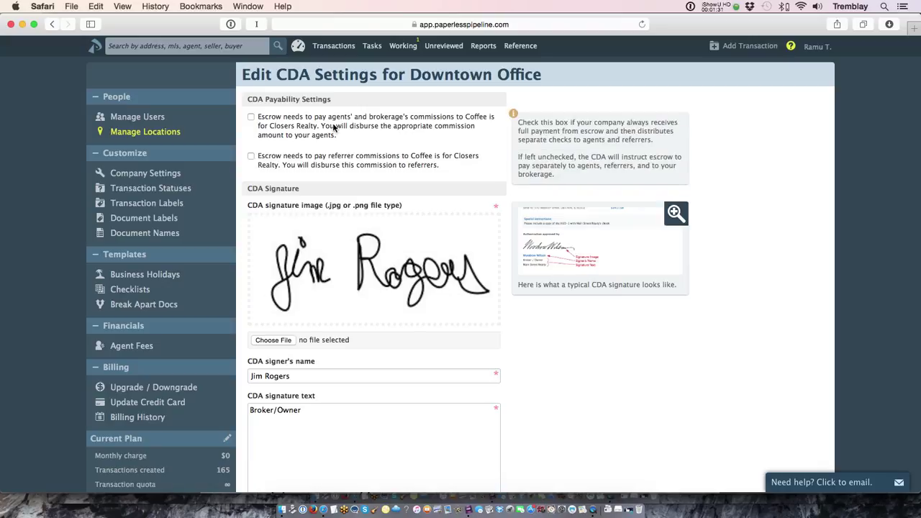
Step: Review the Downtown Office CDA payability options, signature details, location contact info and instruction texts
mouse_move(370, 127)
mouse_move(338, 161)
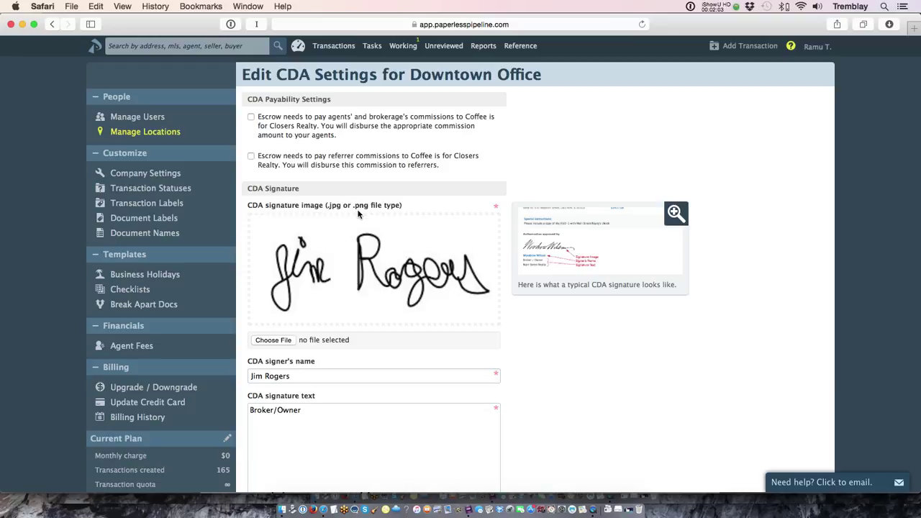
scroll(357, 214, down, 5)
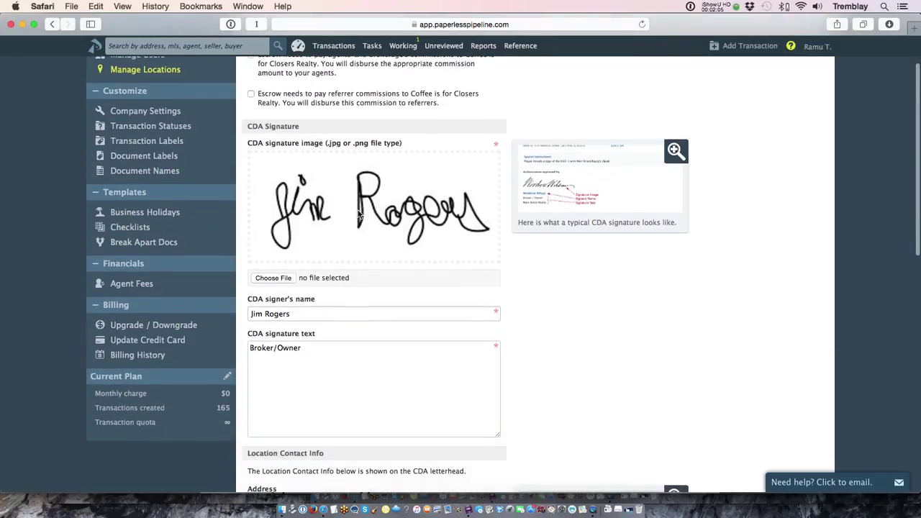
scroll(358, 213, down, 1)
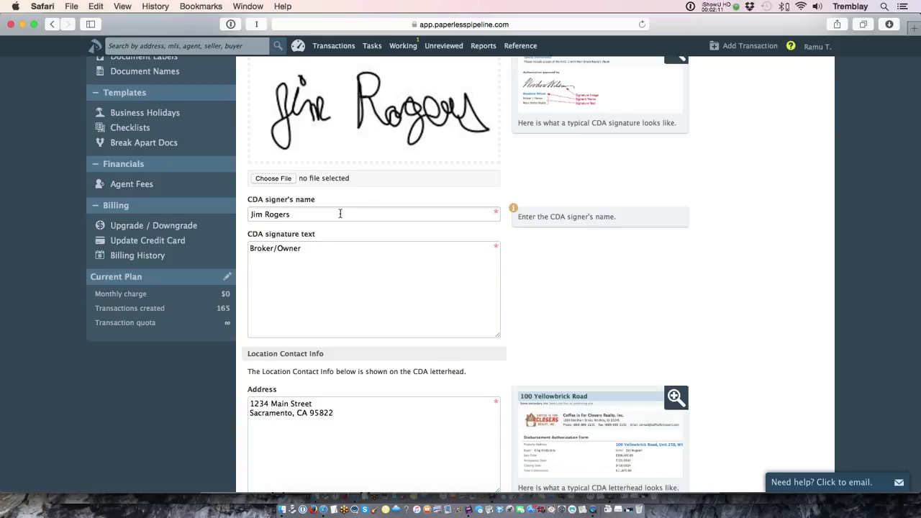
click(328, 256)
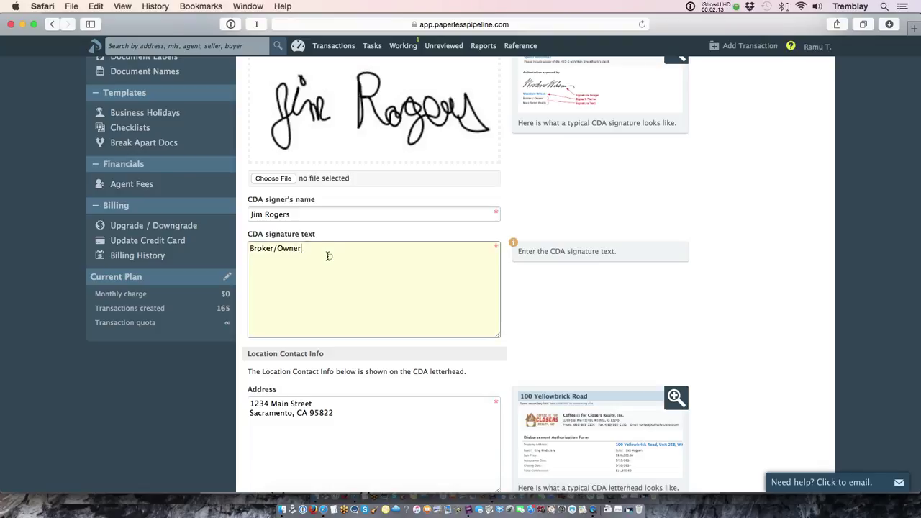
triple_click(328, 256)
scroll(331, 267, down, 3)
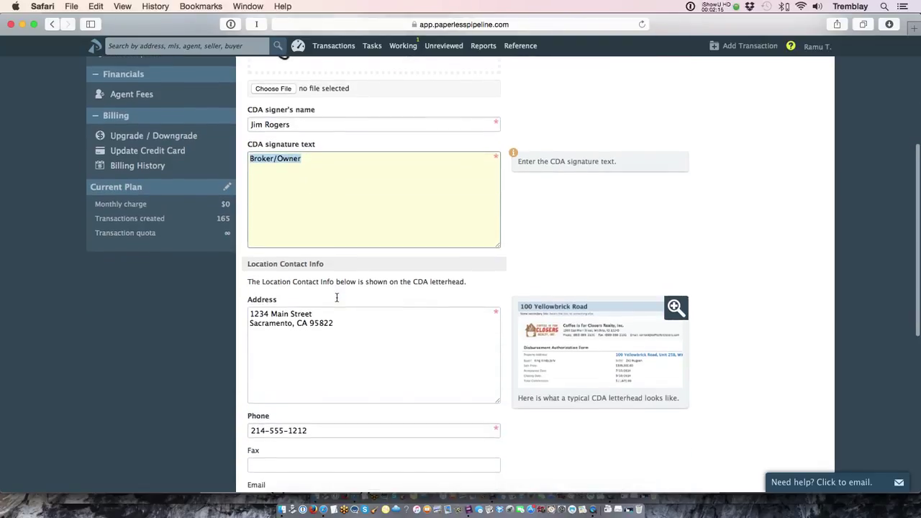
scroll(336, 297, down, 3)
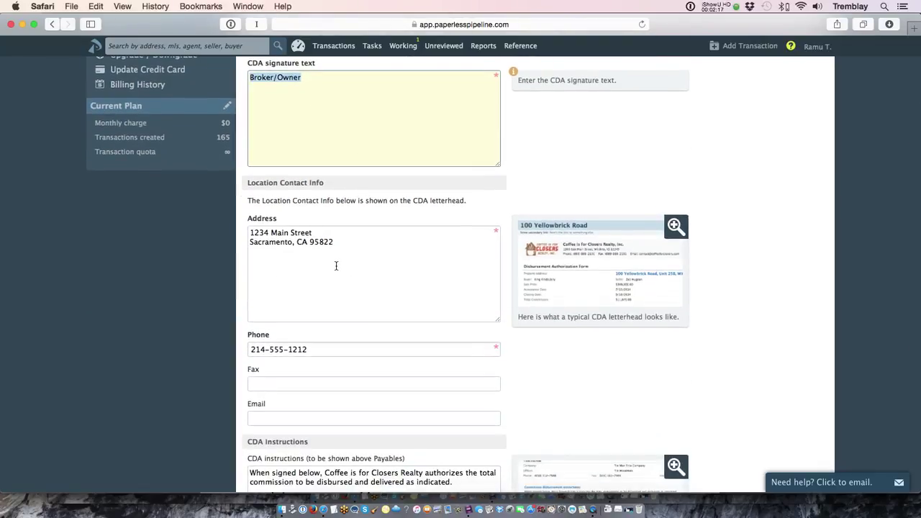
scroll(335, 267, down, 2)
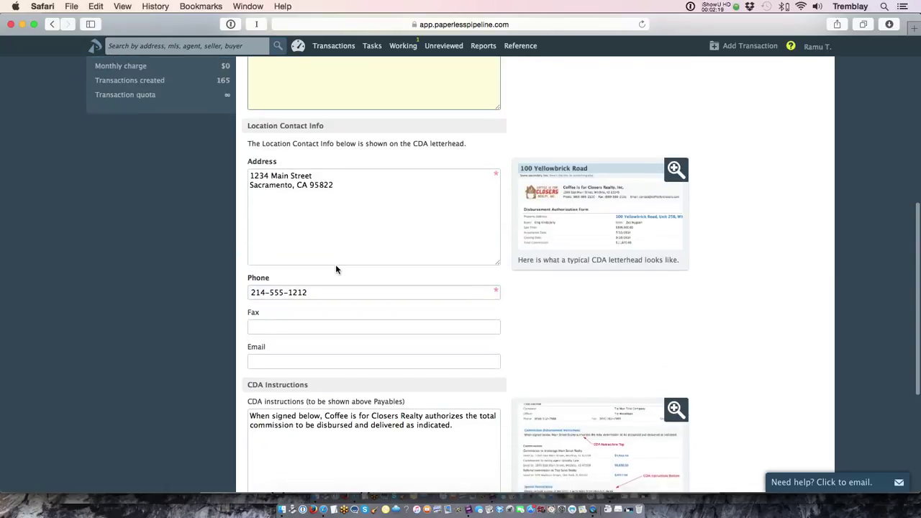
scroll(335, 266, down, 2)
scroll(335, 270, down, 5)
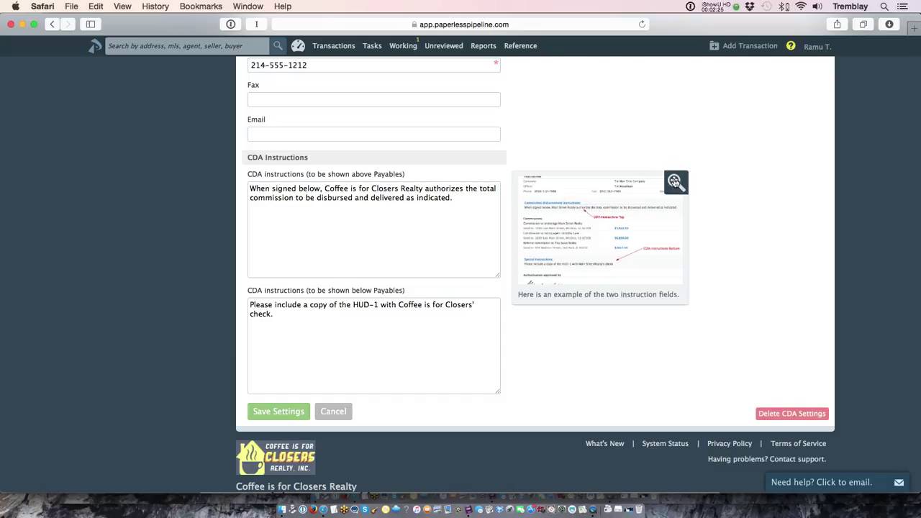
Step: View the enlarged example of the two CDA instruction fields and close it
click(674, 180)
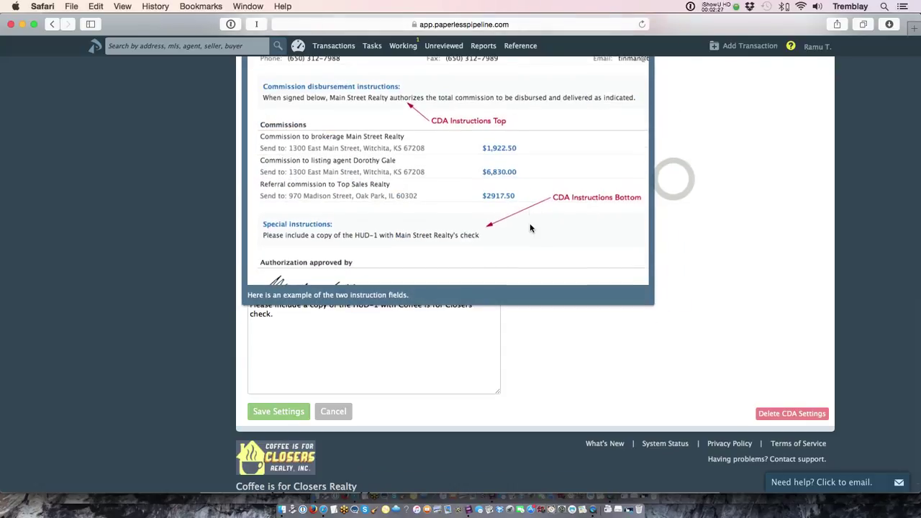
scroll(530, 228, up, 2)
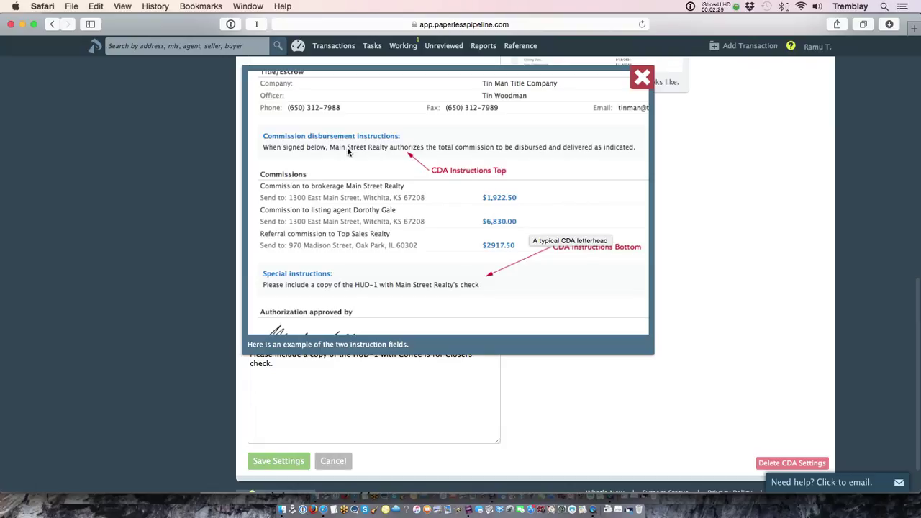
click(327, 360)
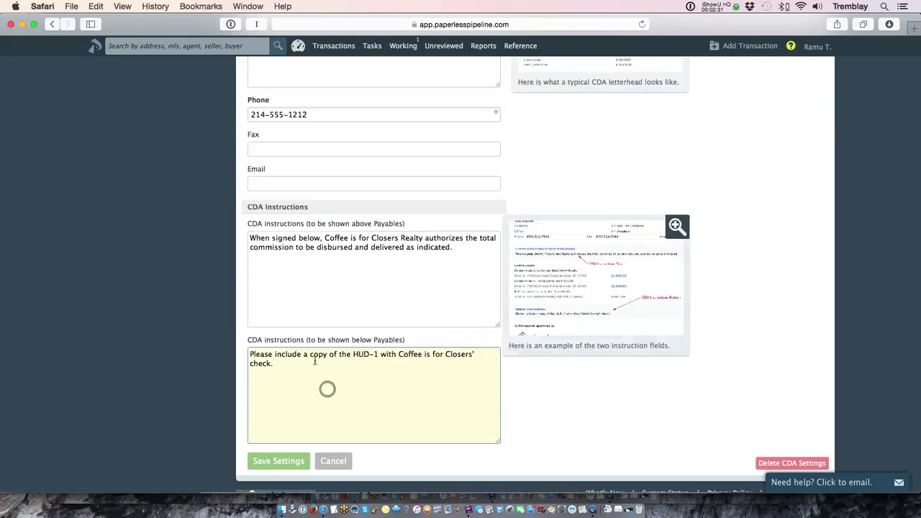
Step: Check the CDA instructions shown above Payables and save the Downtown Office CDA settings
double_click(476, 248)
key(super+a)
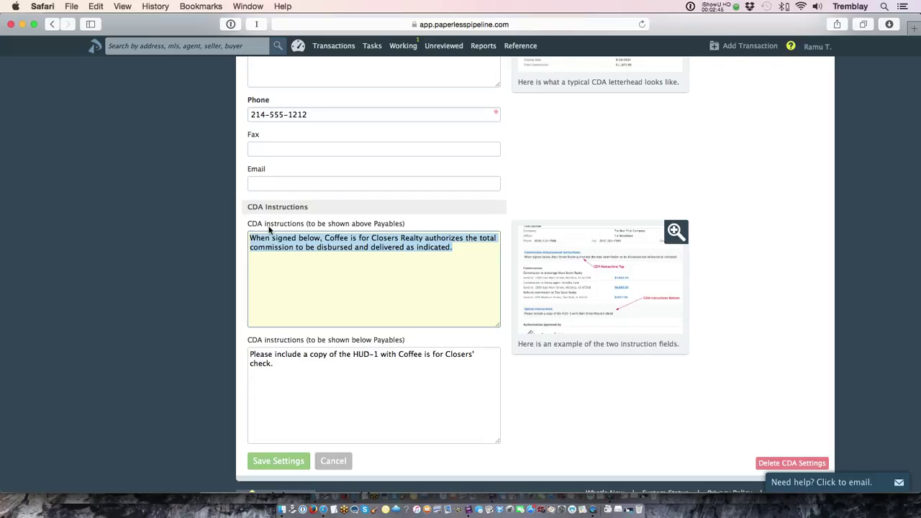
click(276, 464)
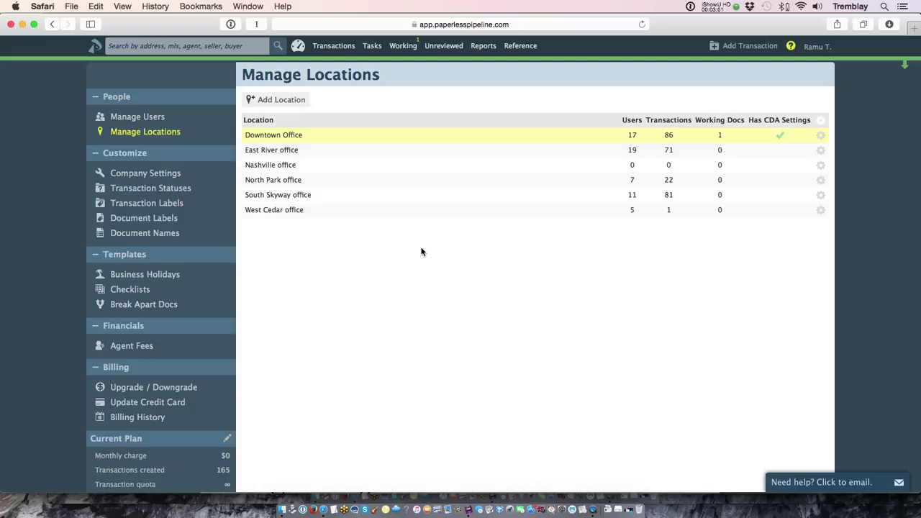
Step: Clear the name of Fee #4 in the company's agent fees and save the fee settings
click(135, 348)
click(132, 348)
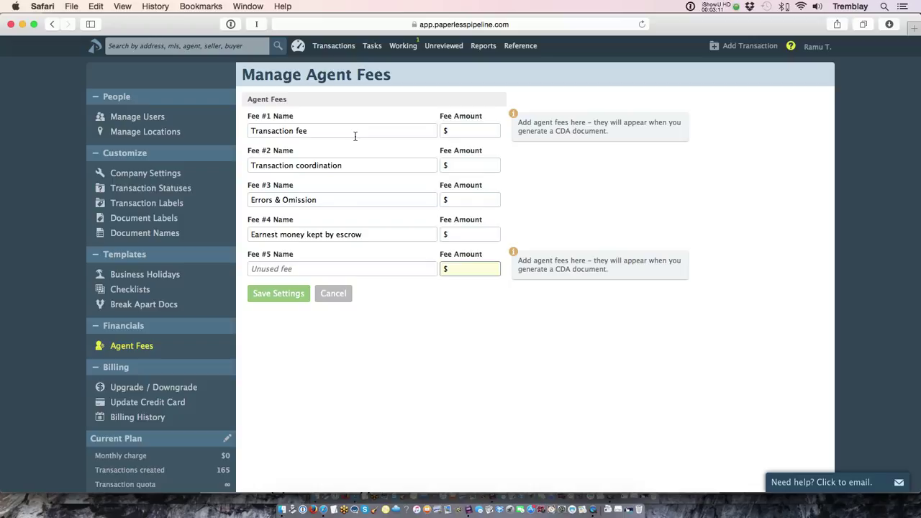
drag(353, 135, 238, 128)
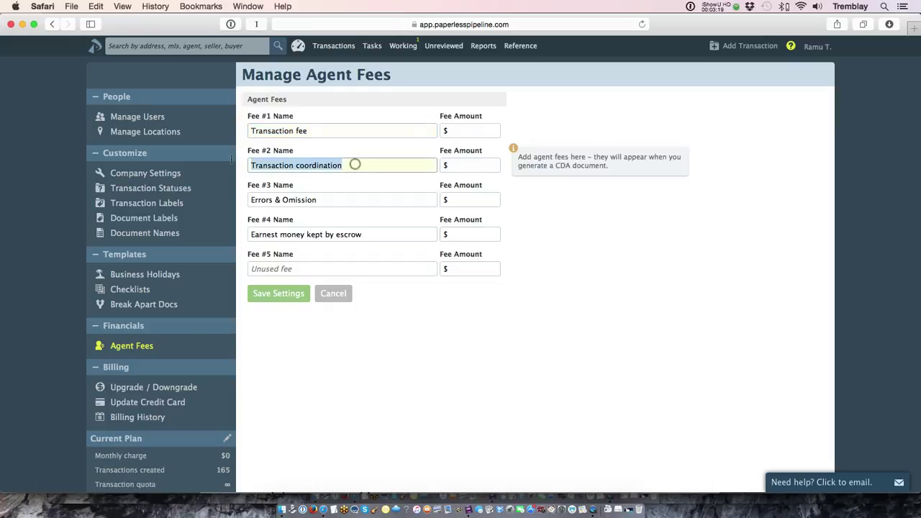
click(336, 200)
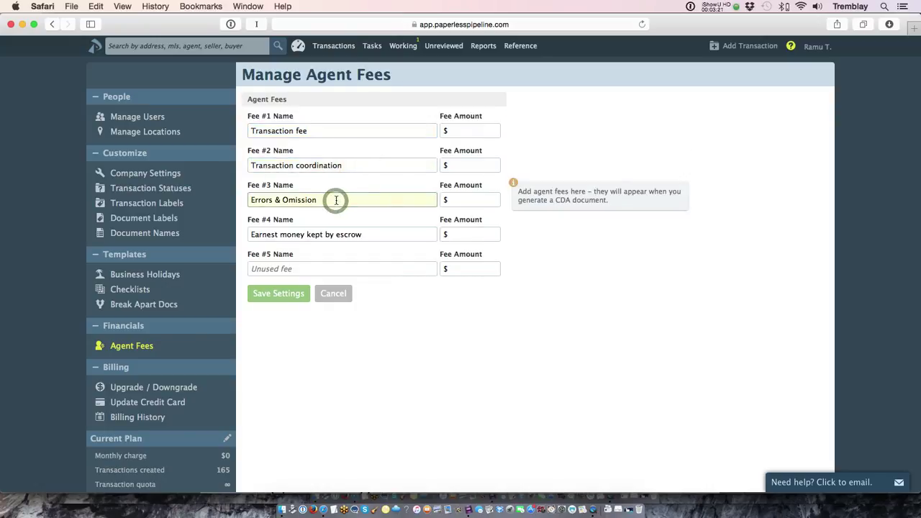
triple_click(373, 232)
key(BackSpace)
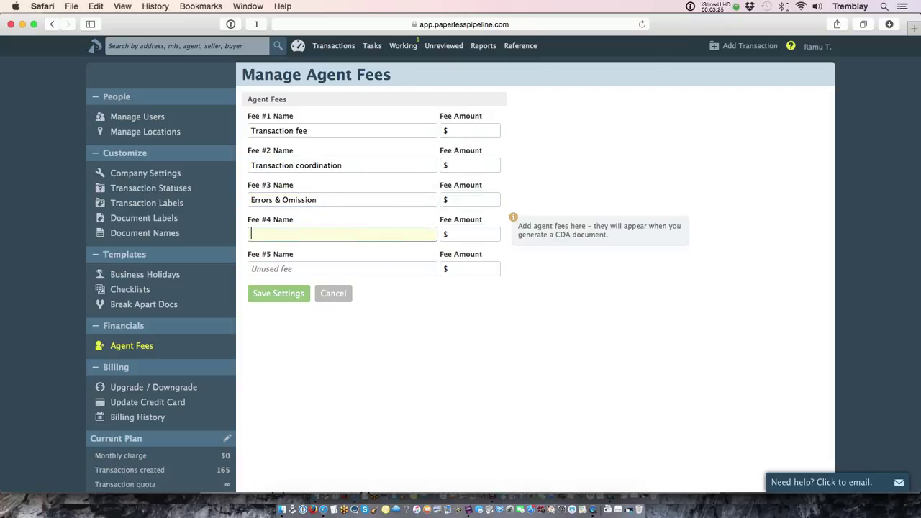
click(459, 165)
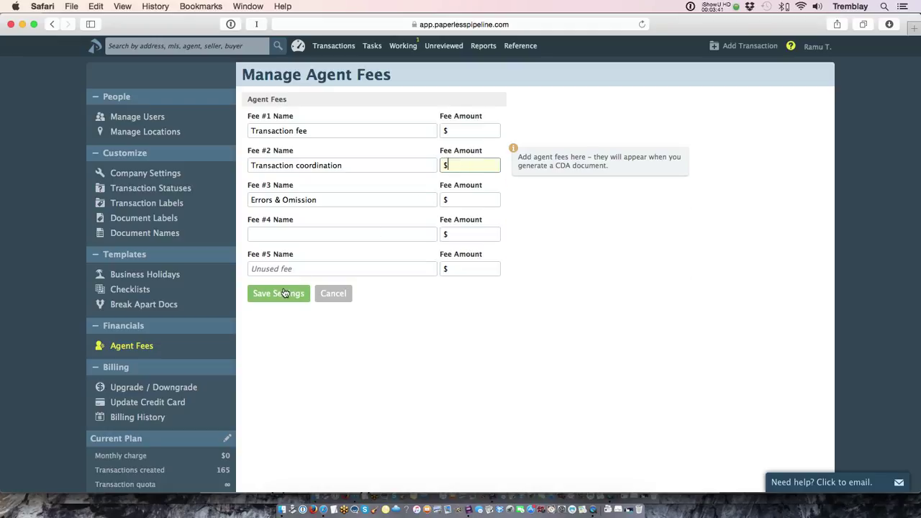
click(284, 292)
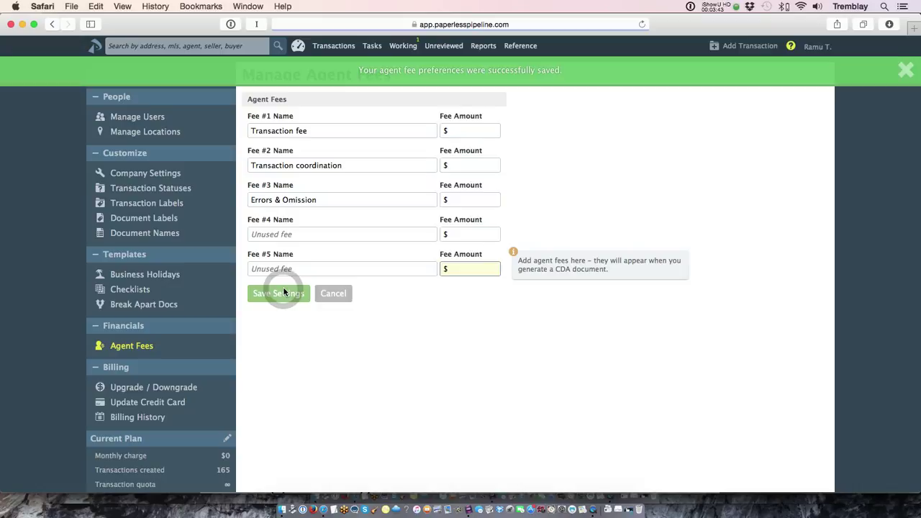
Step: Check the commission split percentage of the first agent in the user list and save that user's account
click(139, 119)
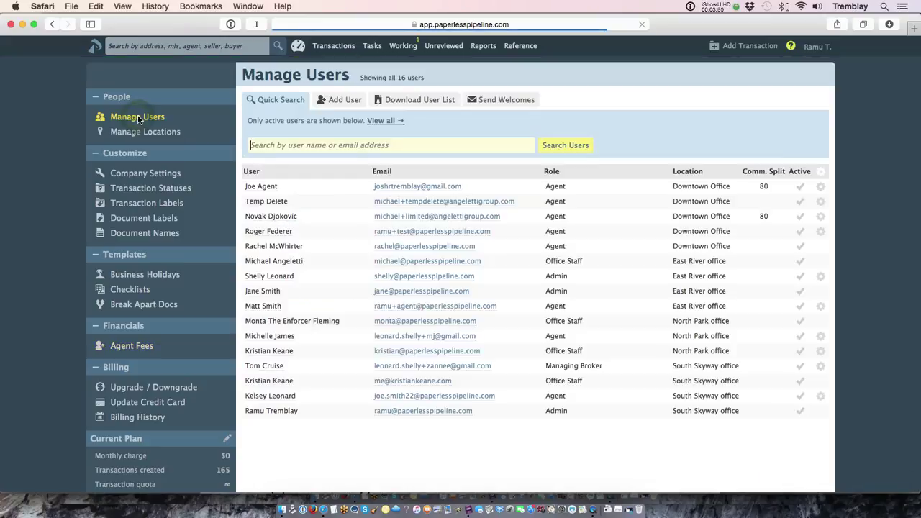
click(769, 216)
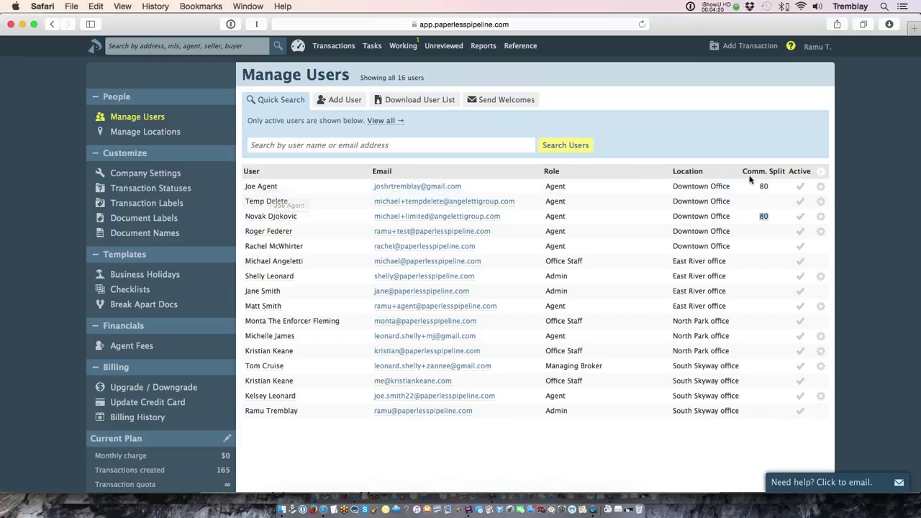
click(260, 186)
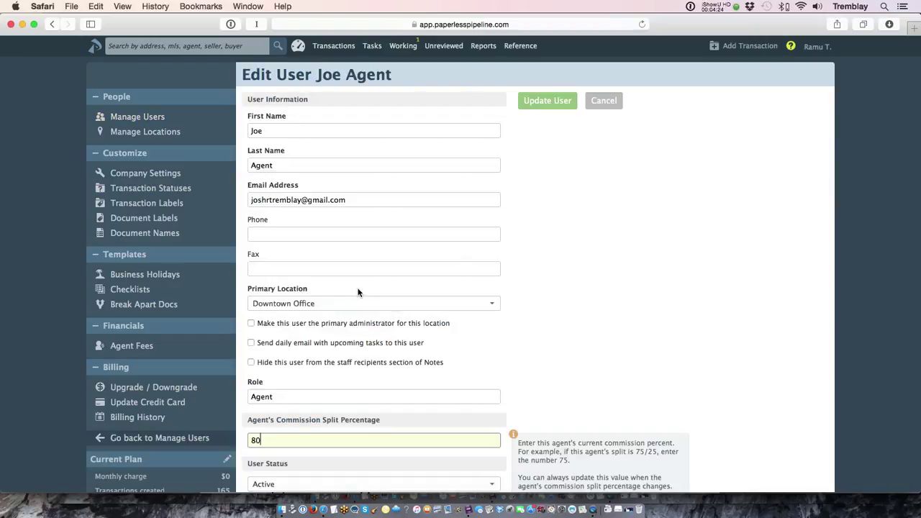
scroll(358, 292, down, 3)
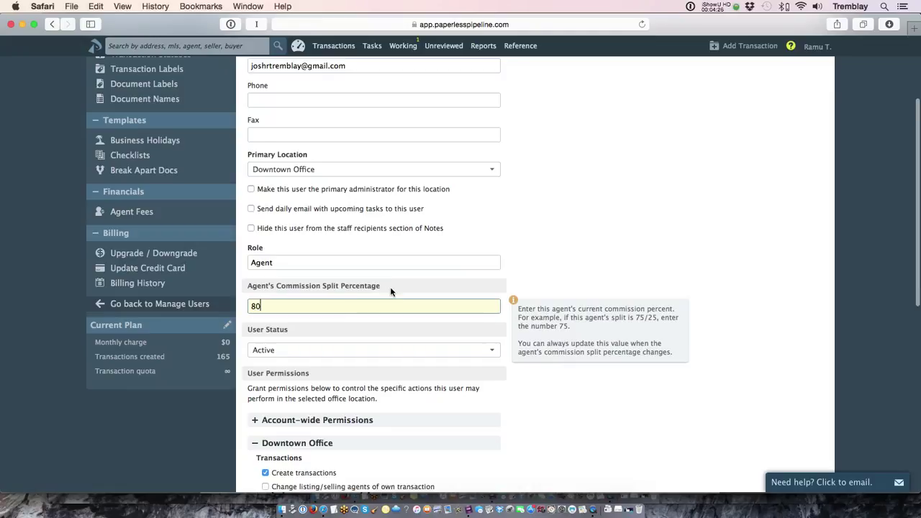
drag(390, 287, 249, 288)
click(281, 308)
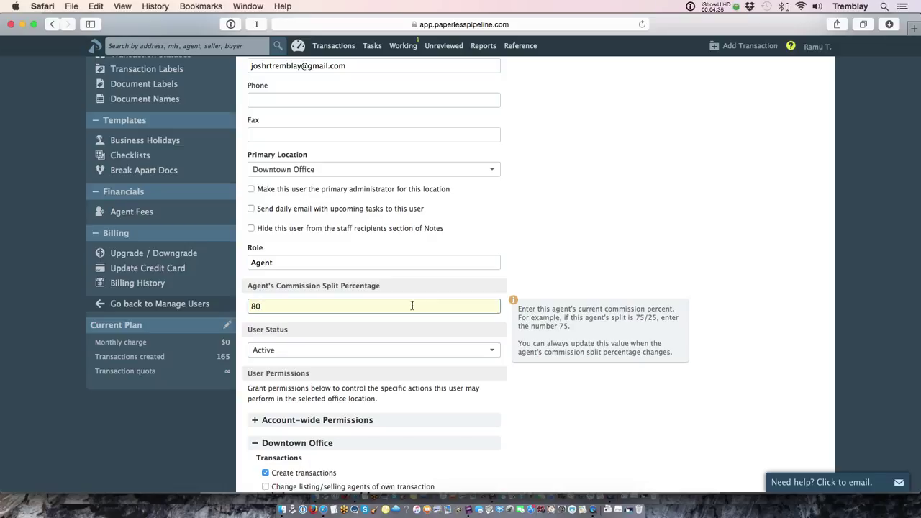
scroll(412, 306, up, 5)
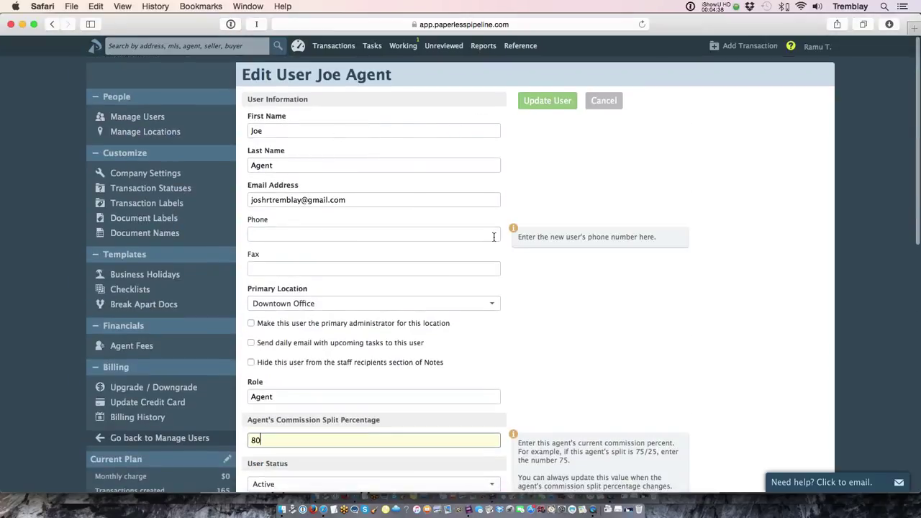
click(560, 100)
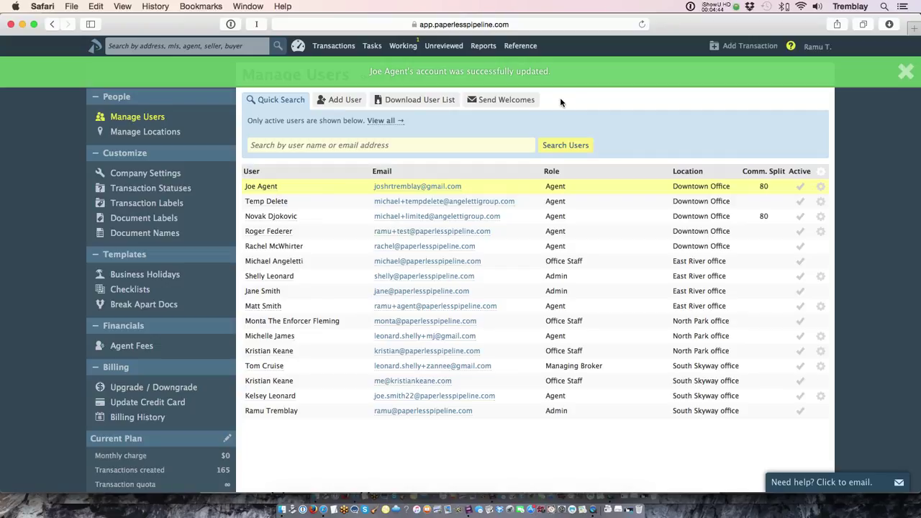
Step: Grant the first East River office admin the Enter financial data and View financial reports permissions for the Downtown Office
click(268, 276)
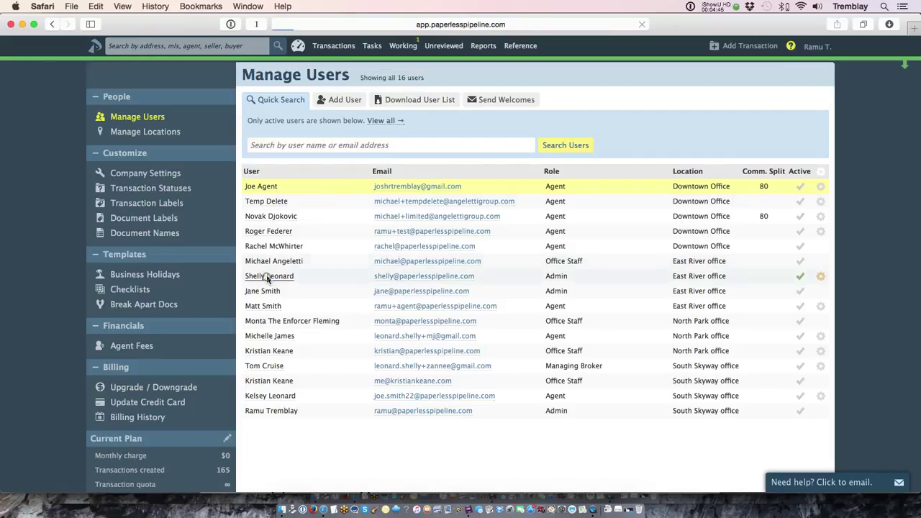
scroll(451, 288, down, 5)
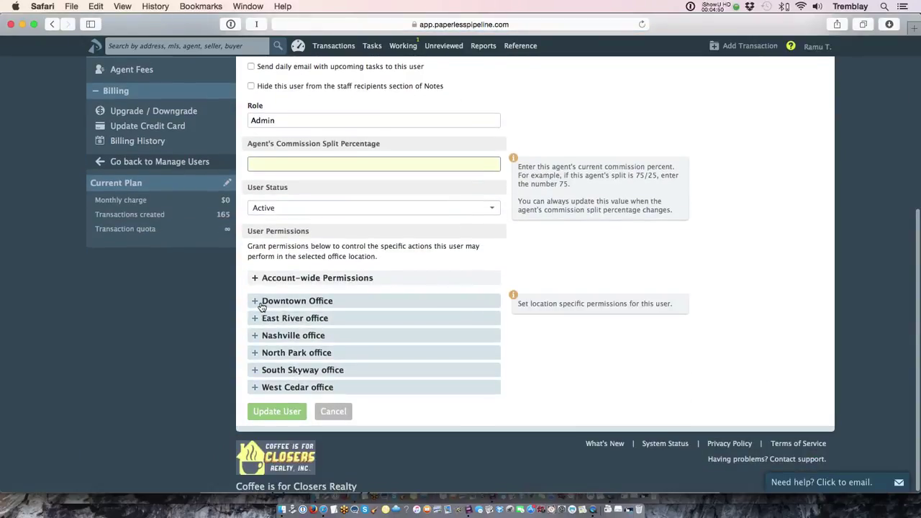
click(256, 303)
scroll(435, 324, down, 3)
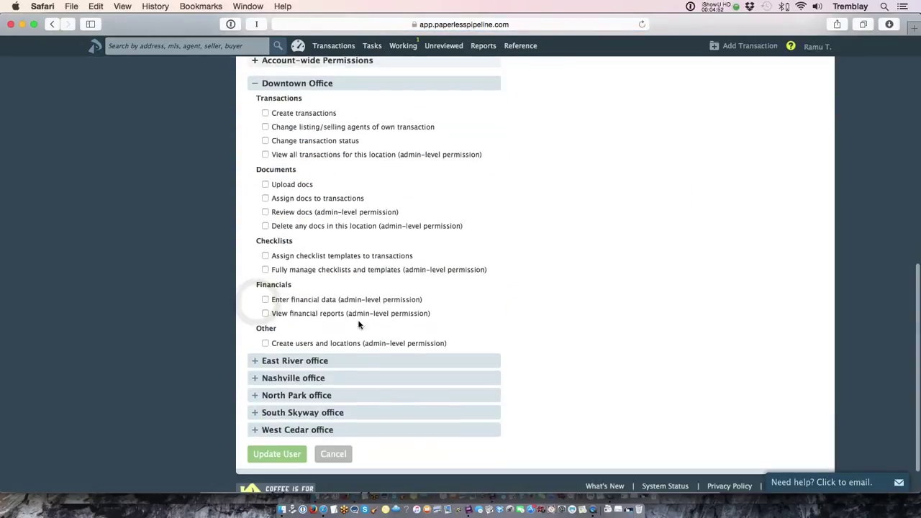
mouse_move(341, 295)
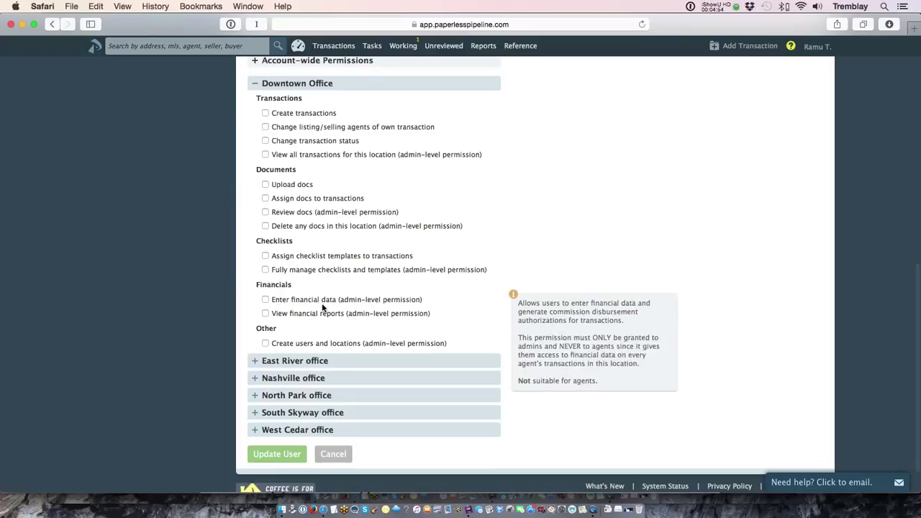
click(265, 299)
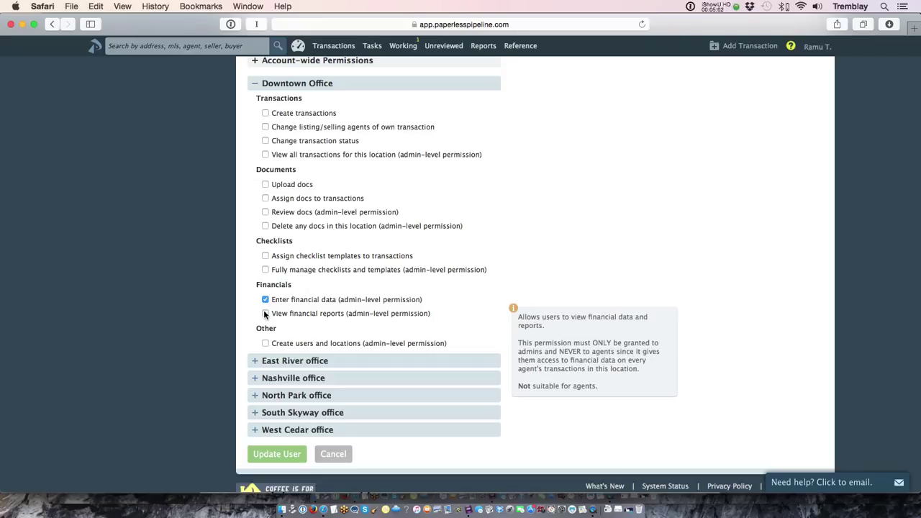
click(265, 314)
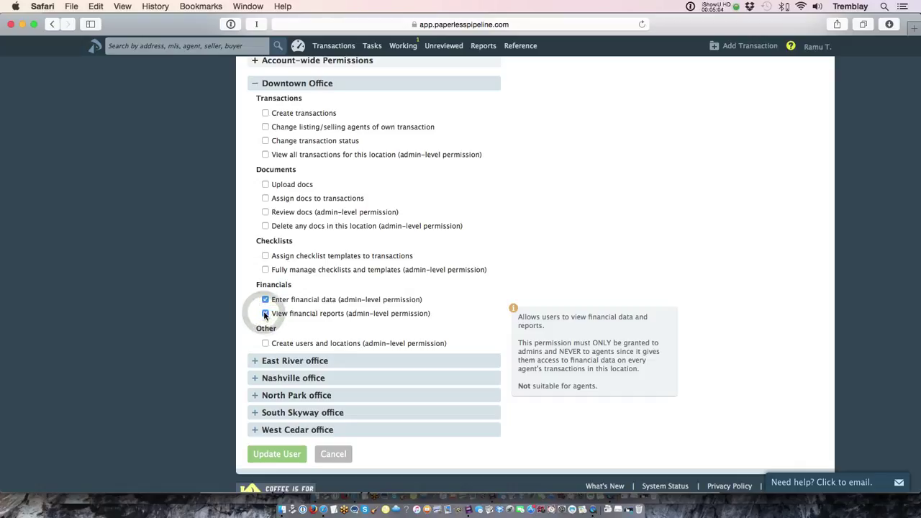